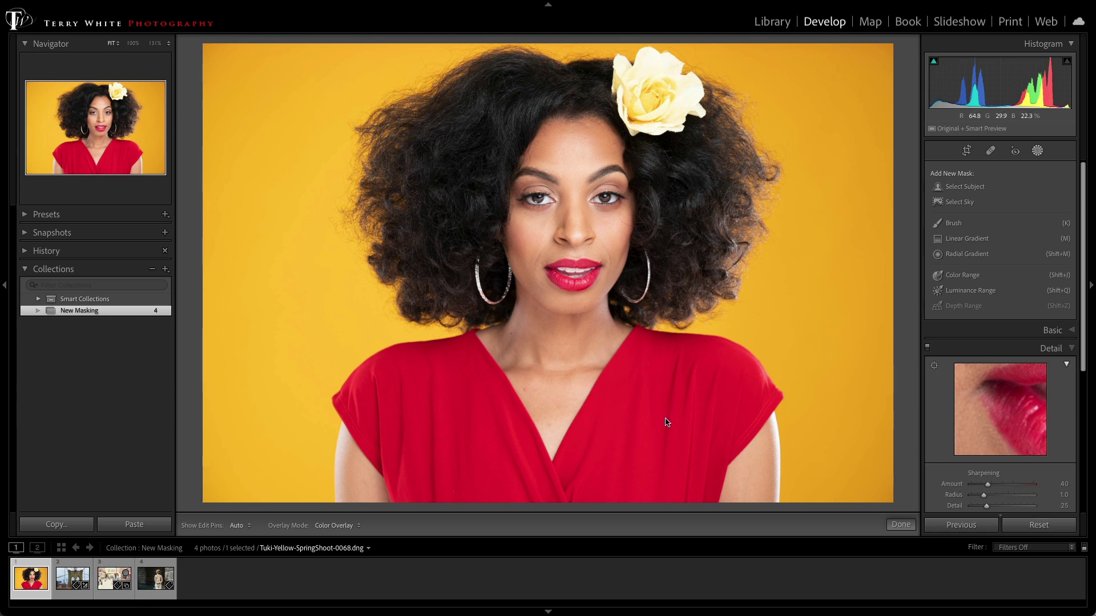
# Add a Color Range mask sampled from the red blouse and rename it Blouse
pyautogui.click(1037, 152)
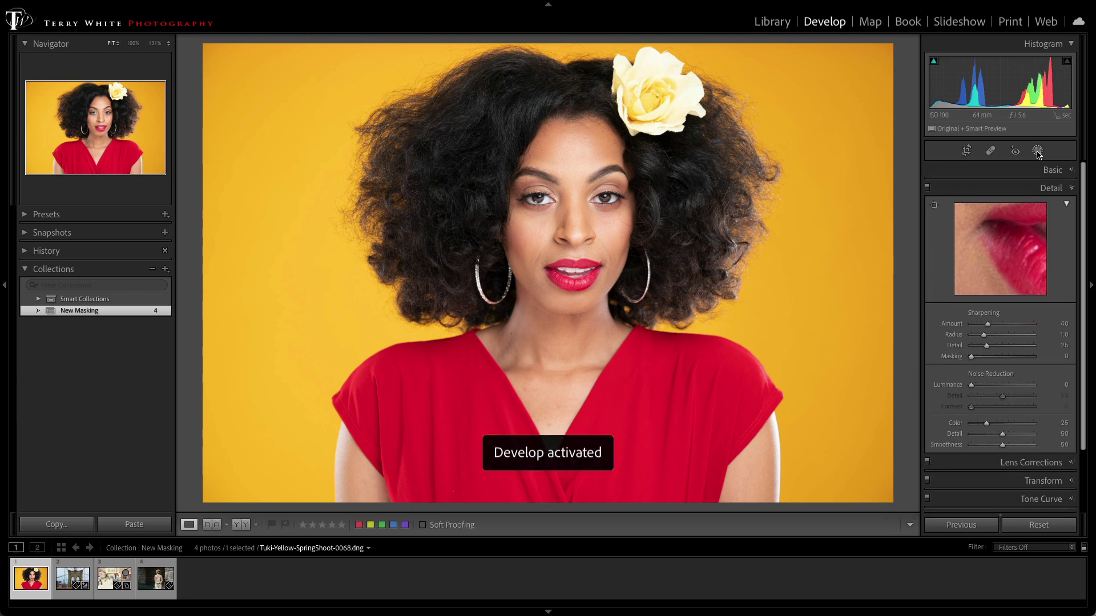
pyautogui.click(1037, 151)
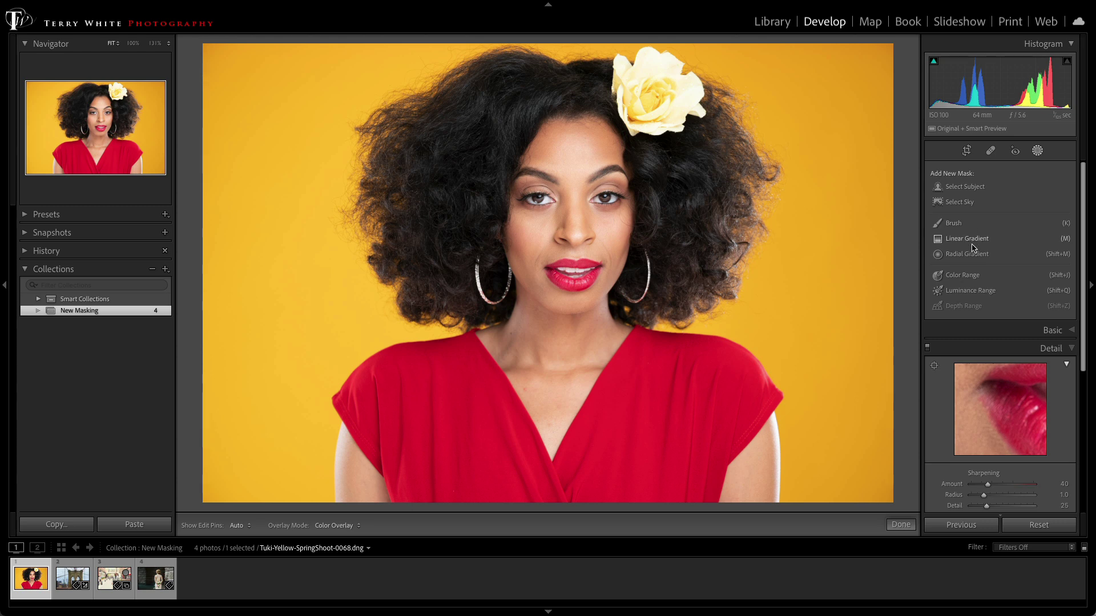
pyautogui.click(974, 278)
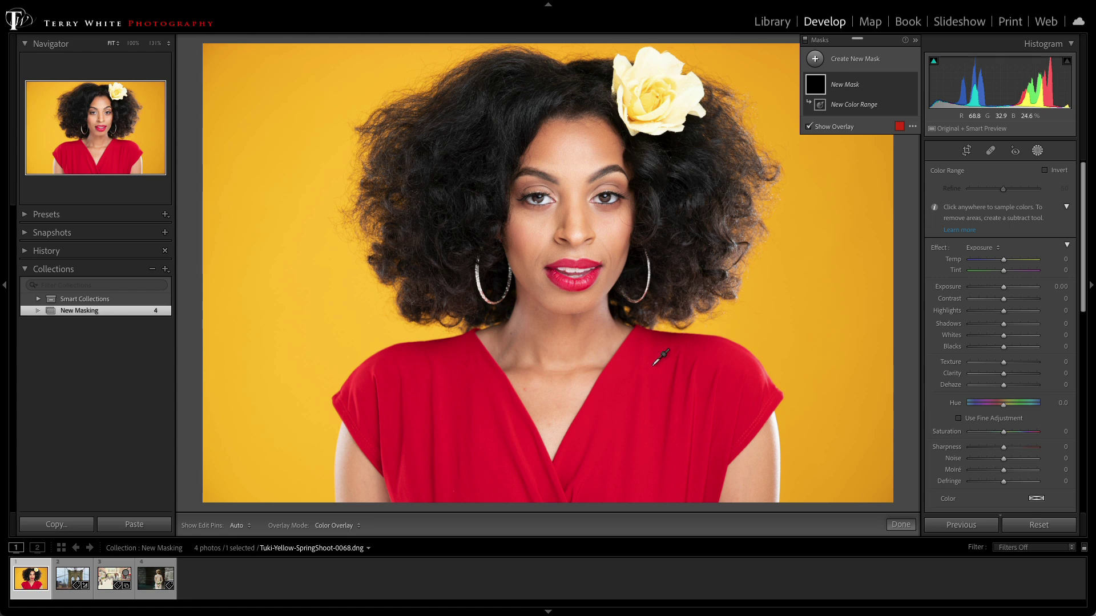
pyautogui.moveTo(653, 366); pyautogui.dragTo(711, 397)
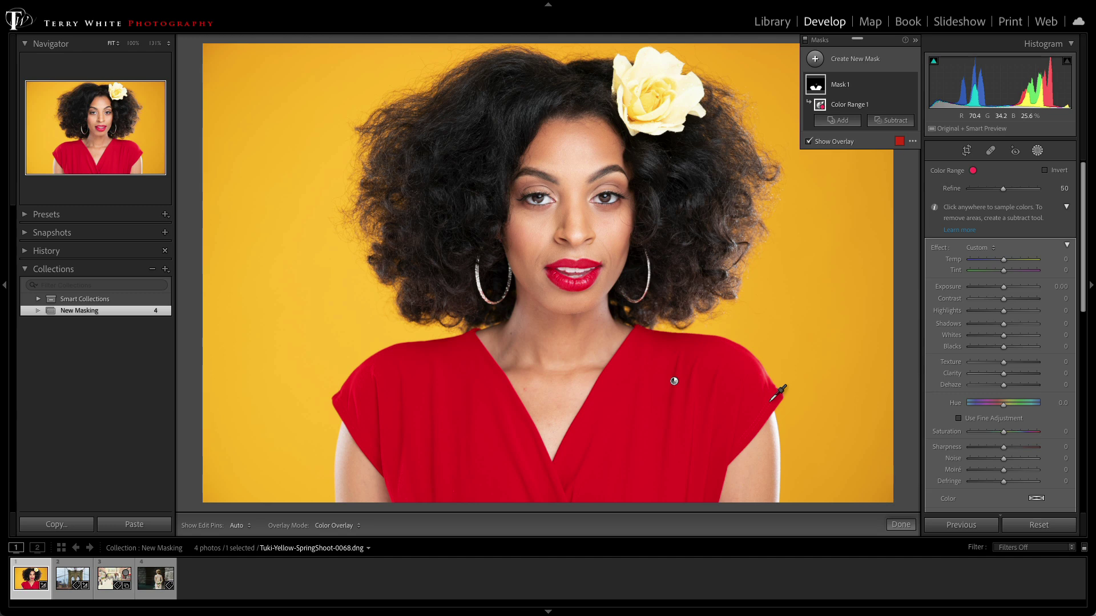
pyautogui.doubleClick(840, 85)
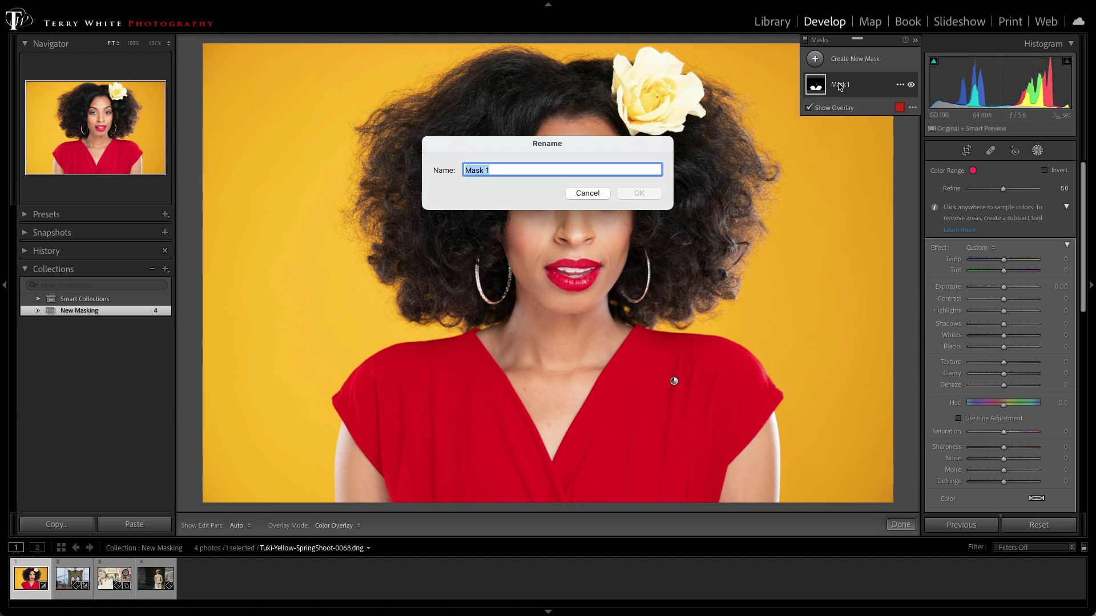
pyautogui.write('Blouse')
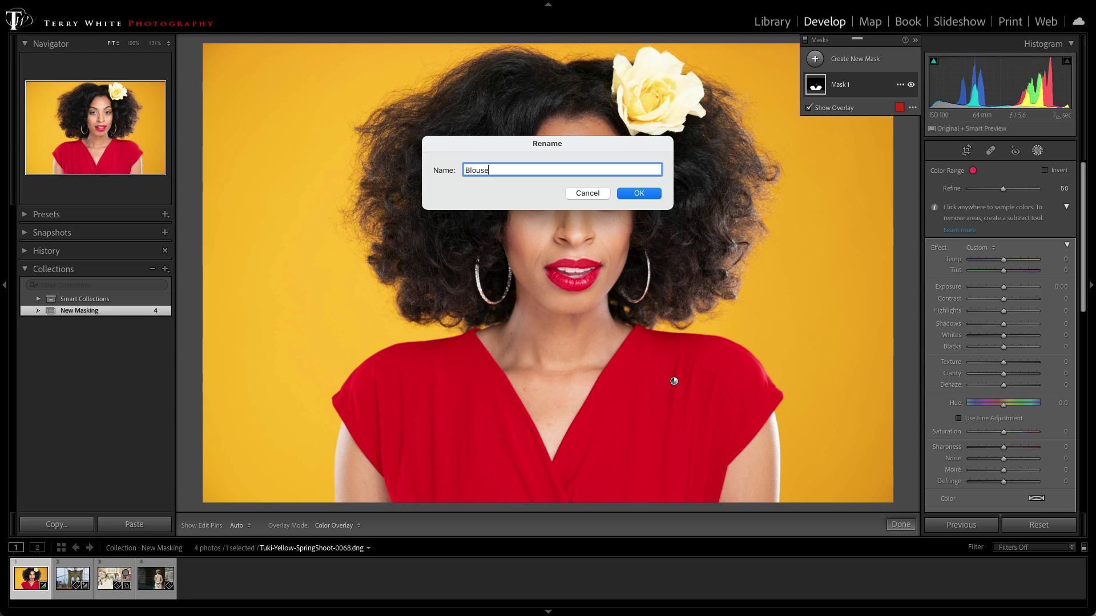
pyautogui.press('Return')
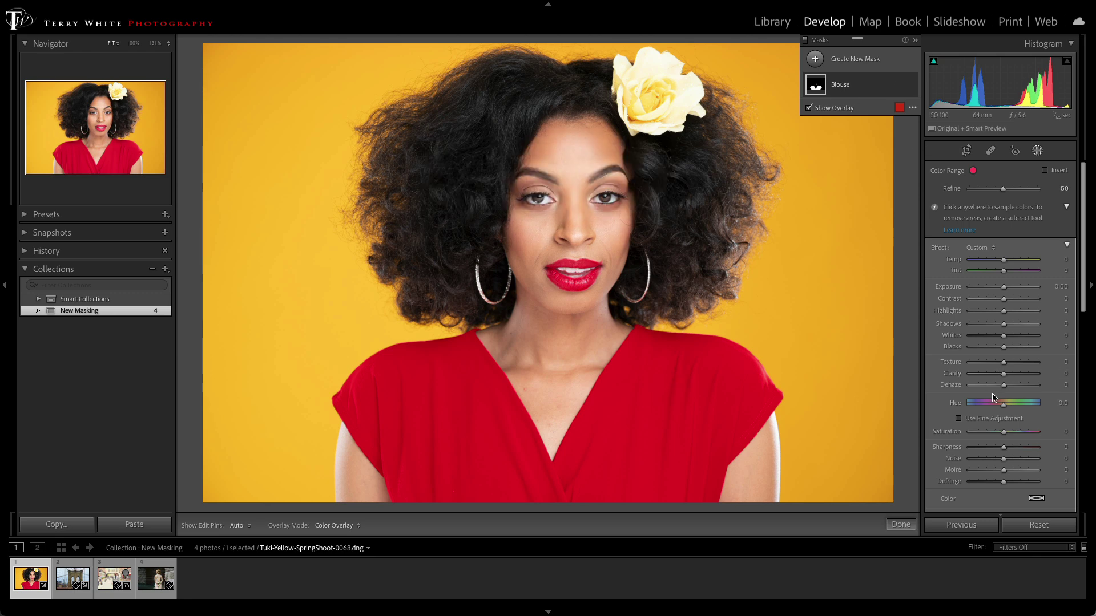
# Set the Blouse mask's Hue to -98.6 to turn the blouse purple, then show its components
pyautogui.moveTo(1004, 407)
pyautogui.mouseDown()
pyautogui.moveTo(1022, 407)
pyautogui.moveTo(986, 410)
pyautogui.mouseUp()
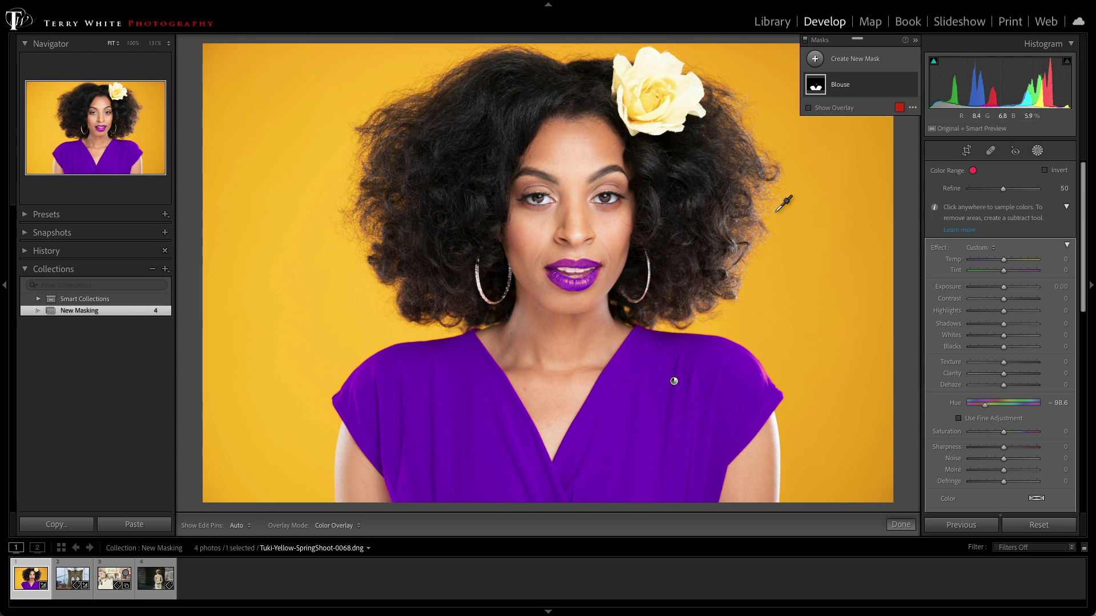
pyautogui.click(867, 90)
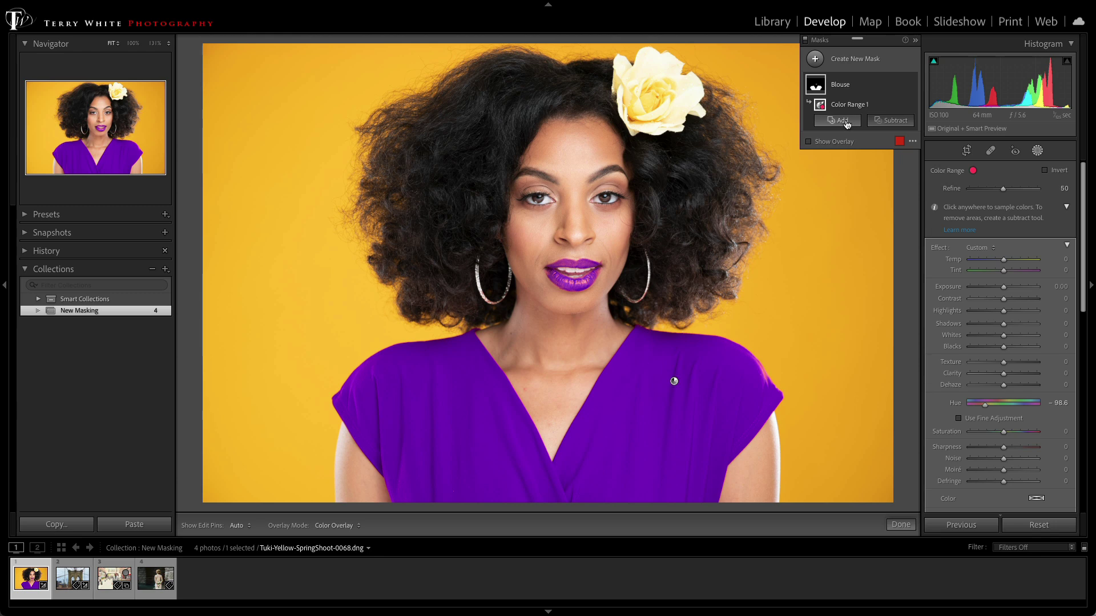
# Brush-subtract the lips from the Blouse mask and set its Hue to 75.8 for a green blouse
pyautogui.click(889, 121)
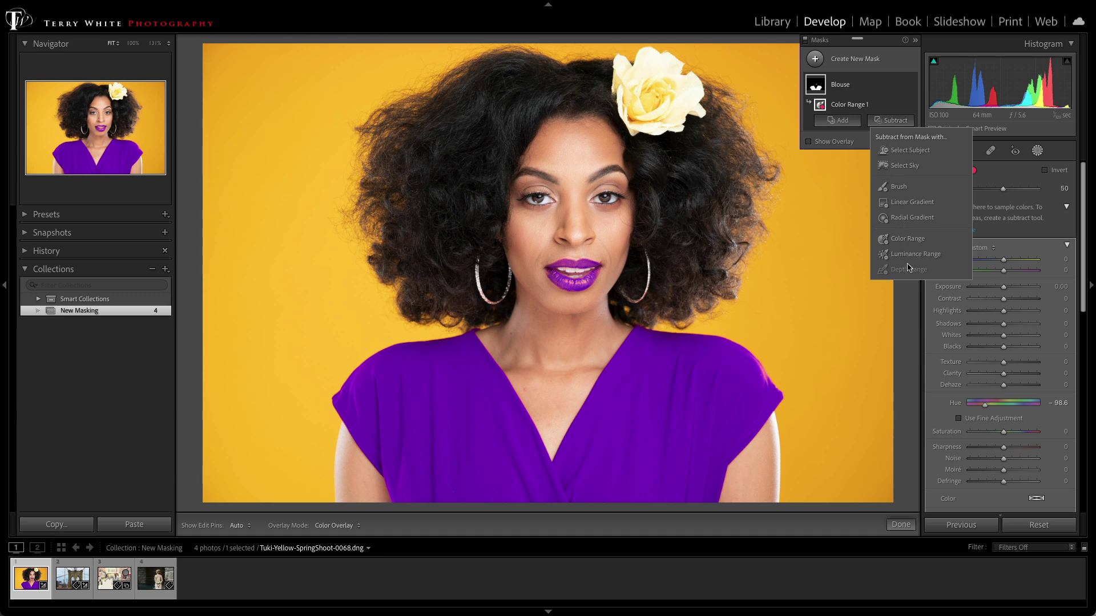
pyautogui.click(898, 188)
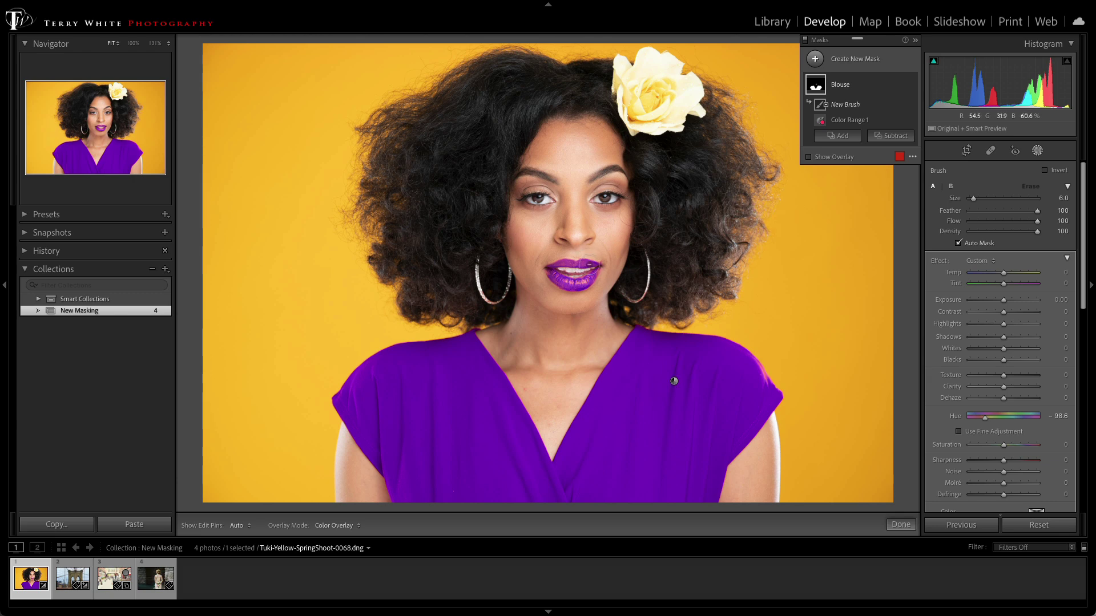
pyautogui.moveTo(591, 264)
pyautogui.mouseDown()
pyautogui.moveTo(548, 260)
pyautogui.moveTo(527, 274)
pyautogui.moveTo(607, 277)
pyautogui.moveTo(560, 290)
pyautogui.mouseUp()
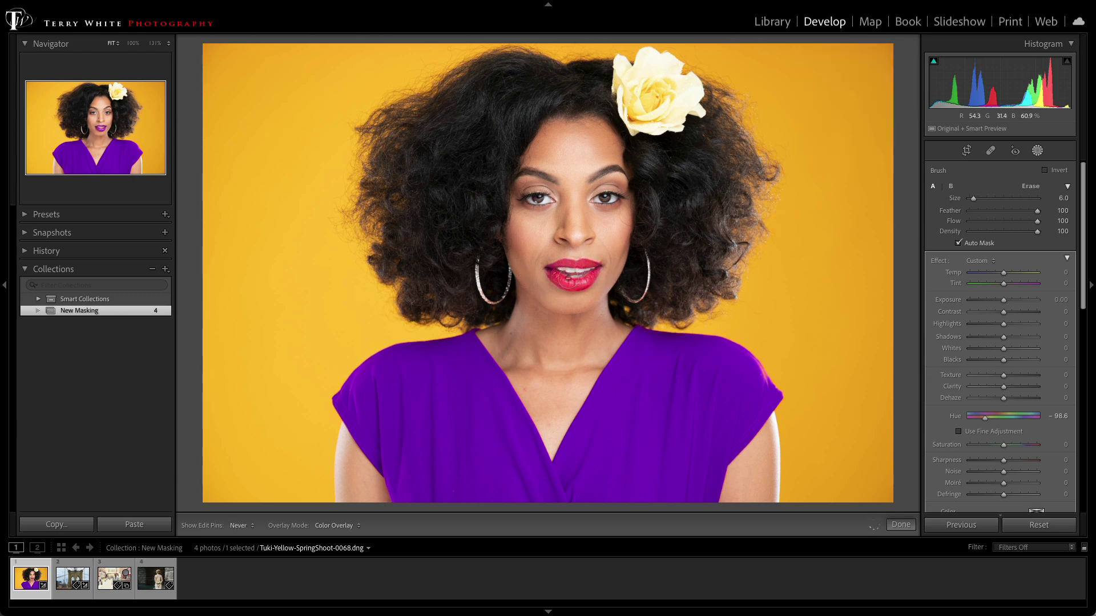
pyautogui.moveTo(984, 419); pyautogui.dragTo(1020, 421)
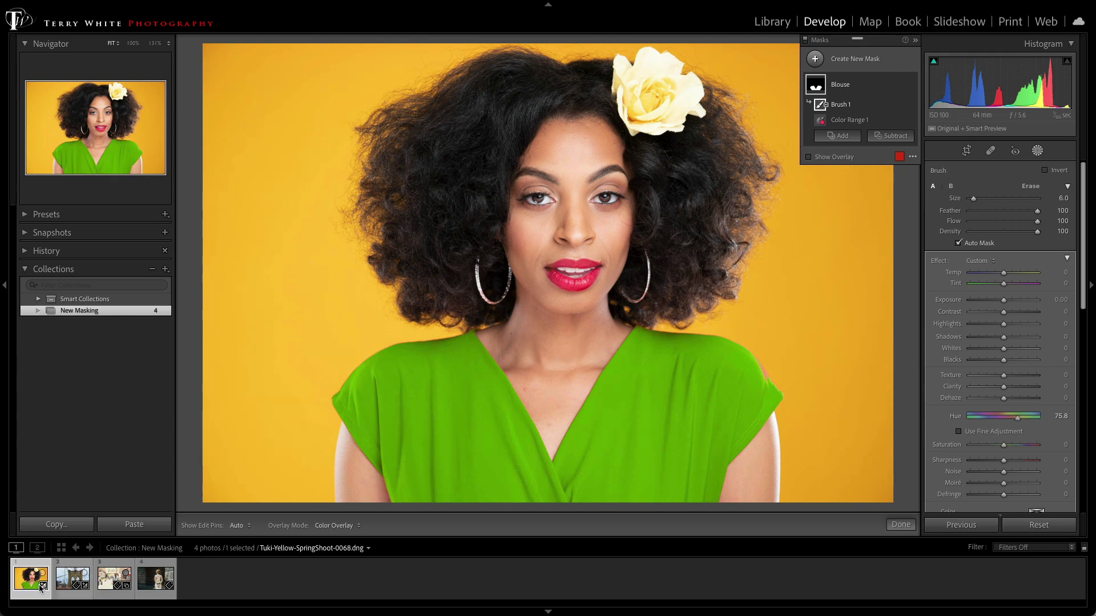
# Switch to the Bridge.jpeg photo and add a Select Sky mask
pyautogui.click(68, 580)
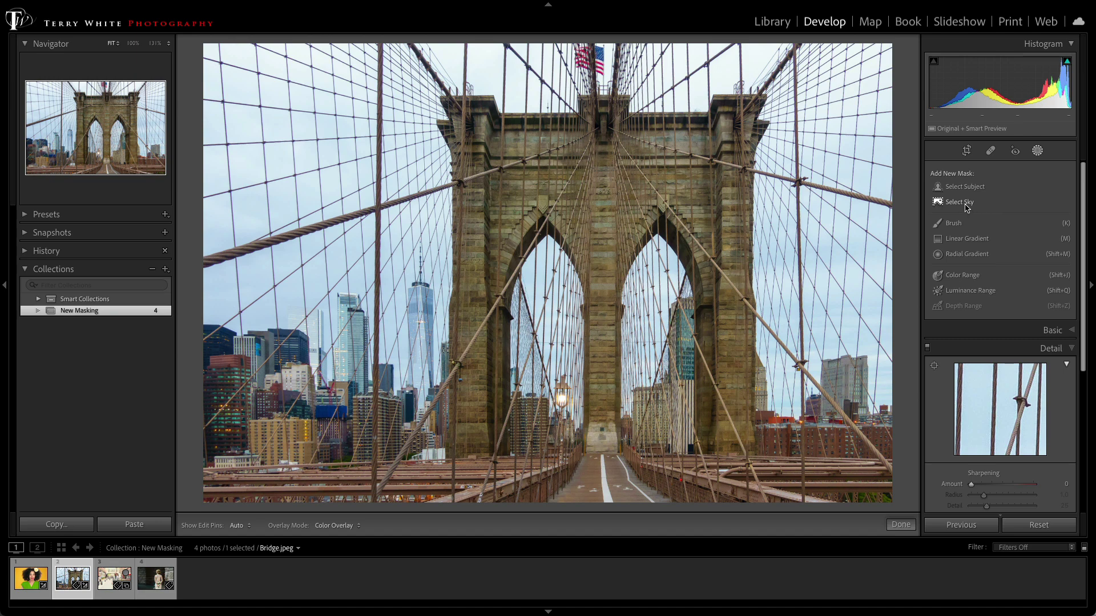
pyautogui.click(959, 203)
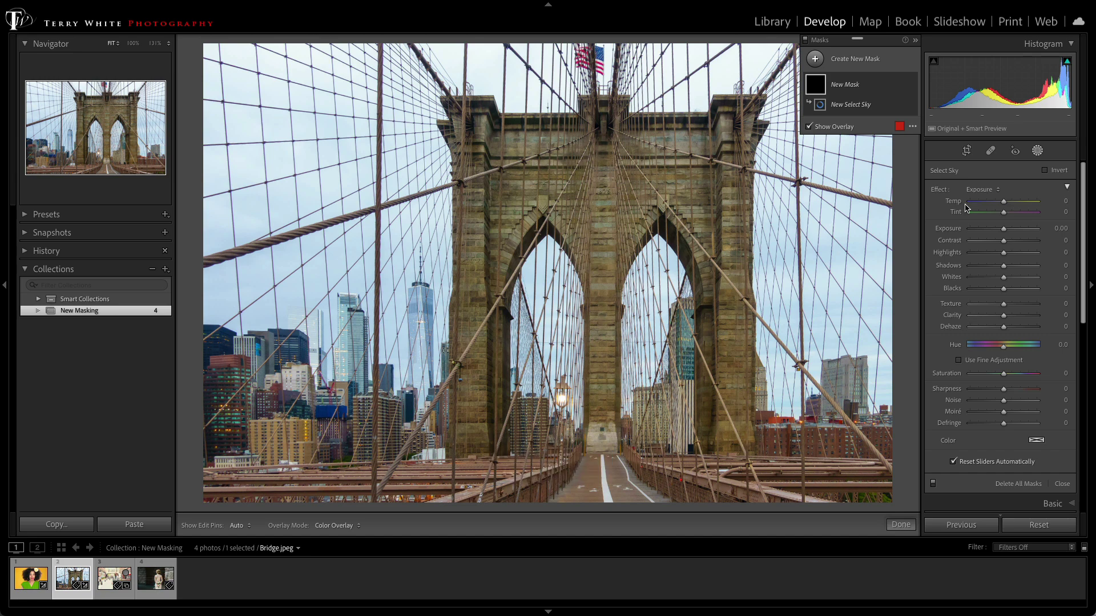
# Rename the mask Sky and set Temp -53, Exposure -0.64 and Dehaze 47
pyautogui.doubleClick(841, 87)
pyautogui.write('Sky')
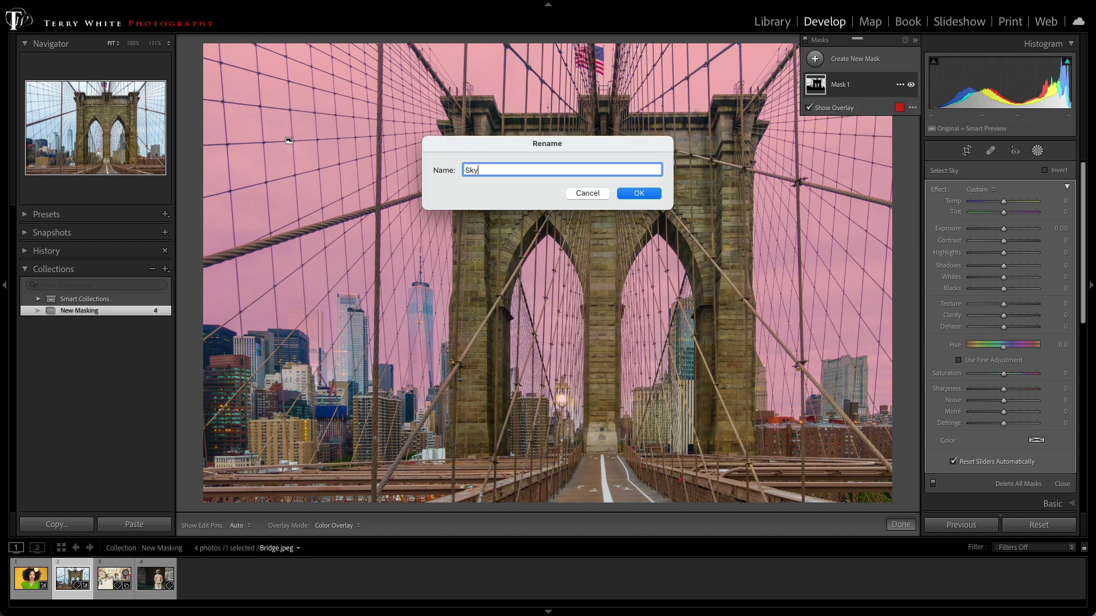
pyautogui.press('Return')
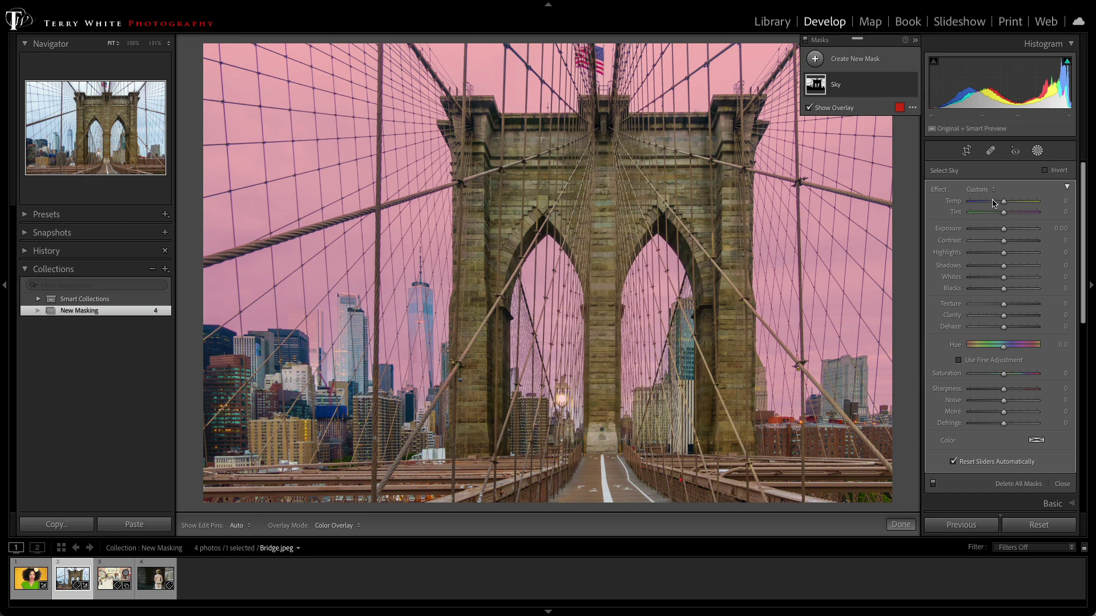
pyautogui.moveTo(1003, 204); pyautogui.dragTo(997, 235)
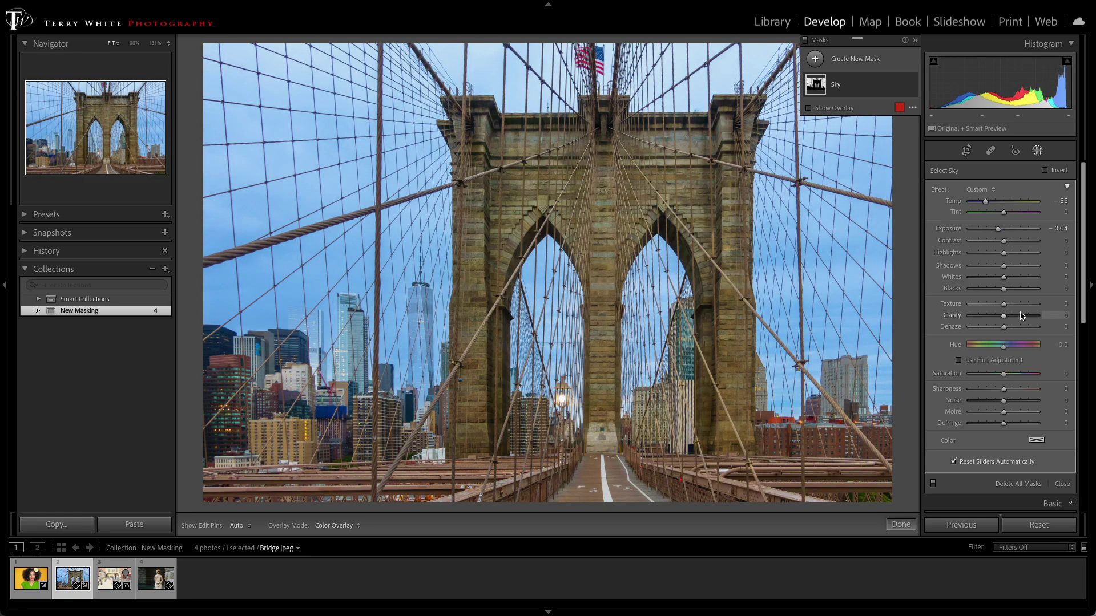
pyautogui.moveTo(1004, 329); pyautogui.dragTo(1022, 328)
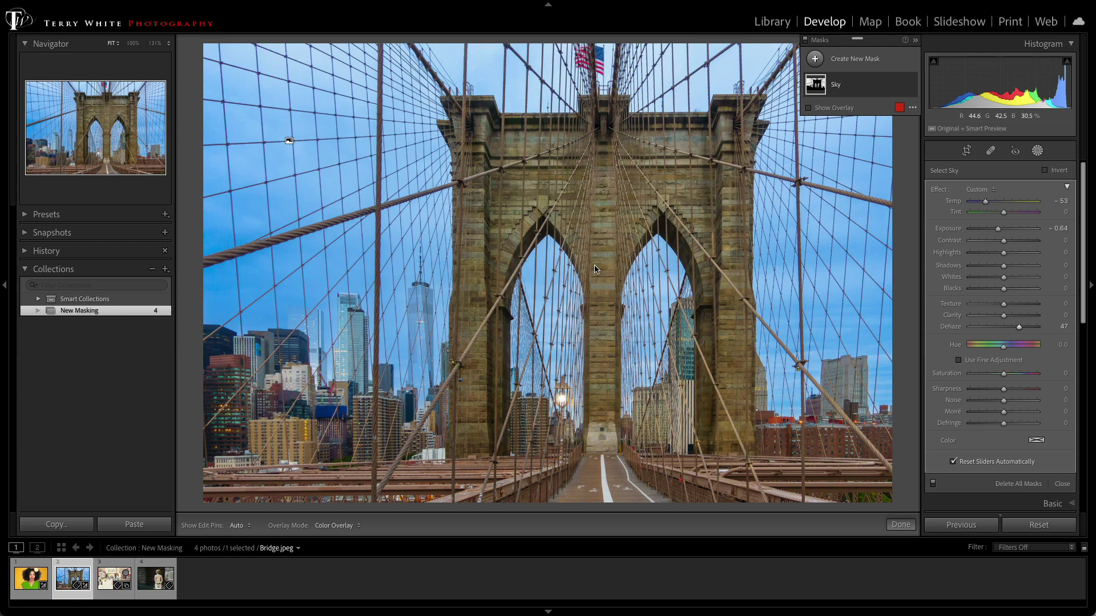
# Add a second Select Sky mask, invert it to cover everything but the sky, and name it Bridge
pyautogui.click(855, 61)
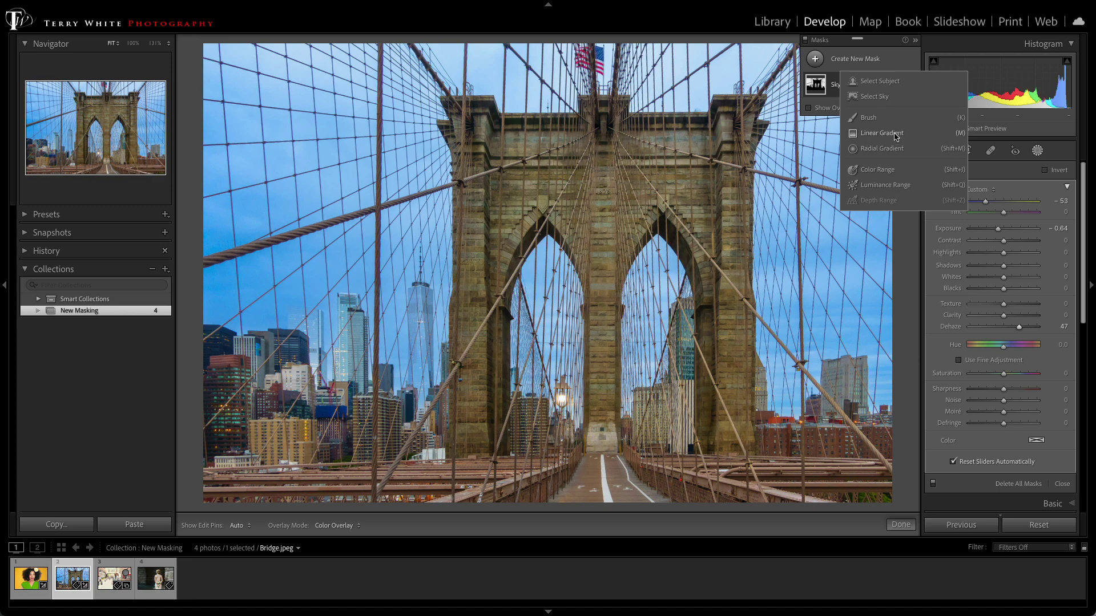
pyautogui.click(886, 97)
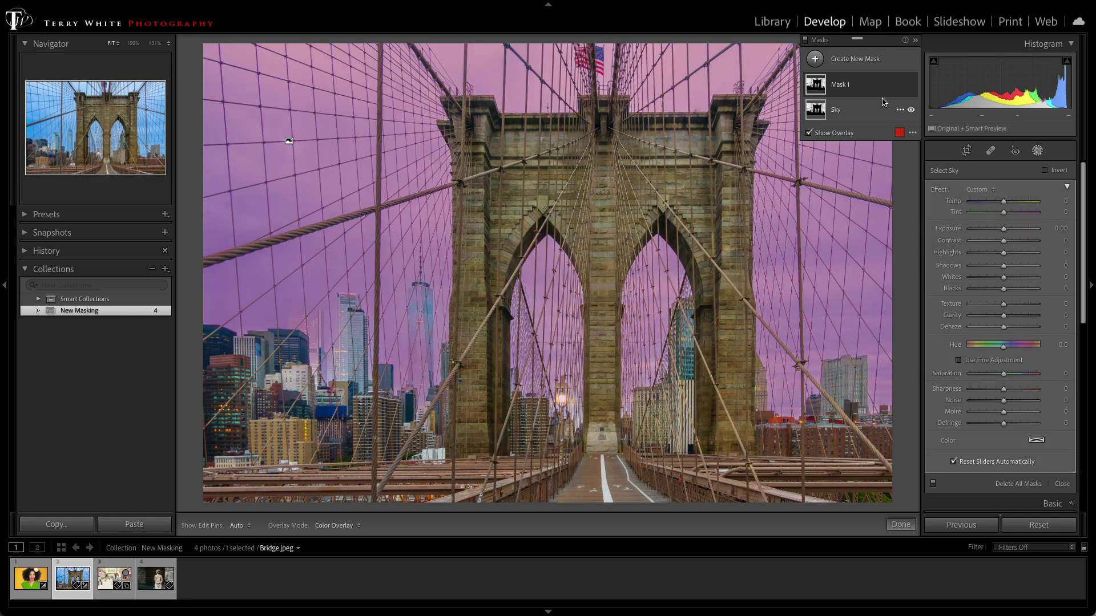
pyautogui.click(1047, 170)
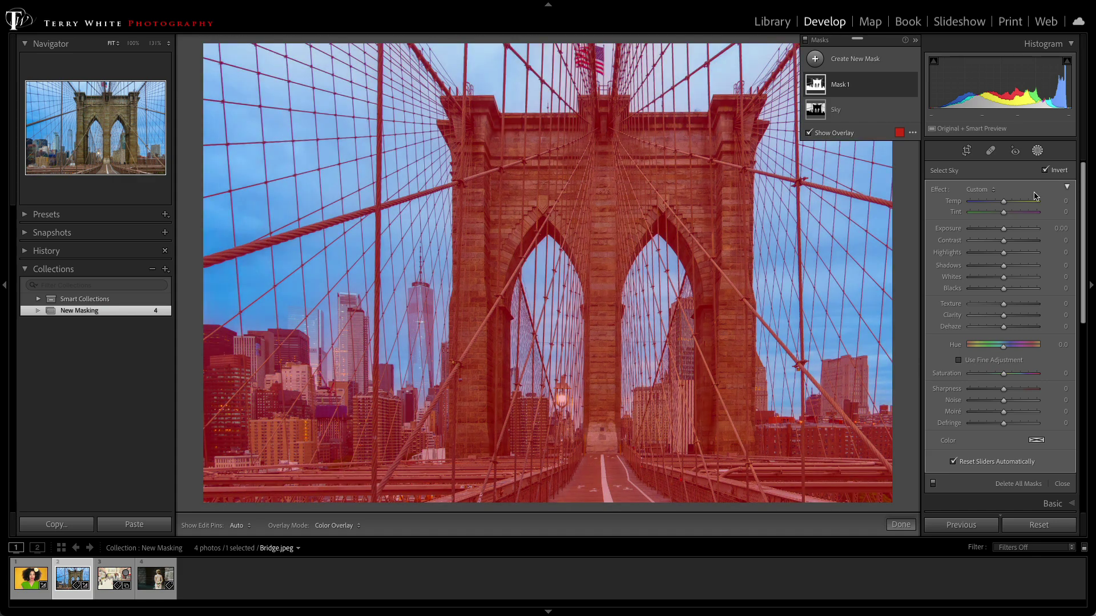
pyautogui.doubleClick(846, 86)
pyautogui.write('Bridge')
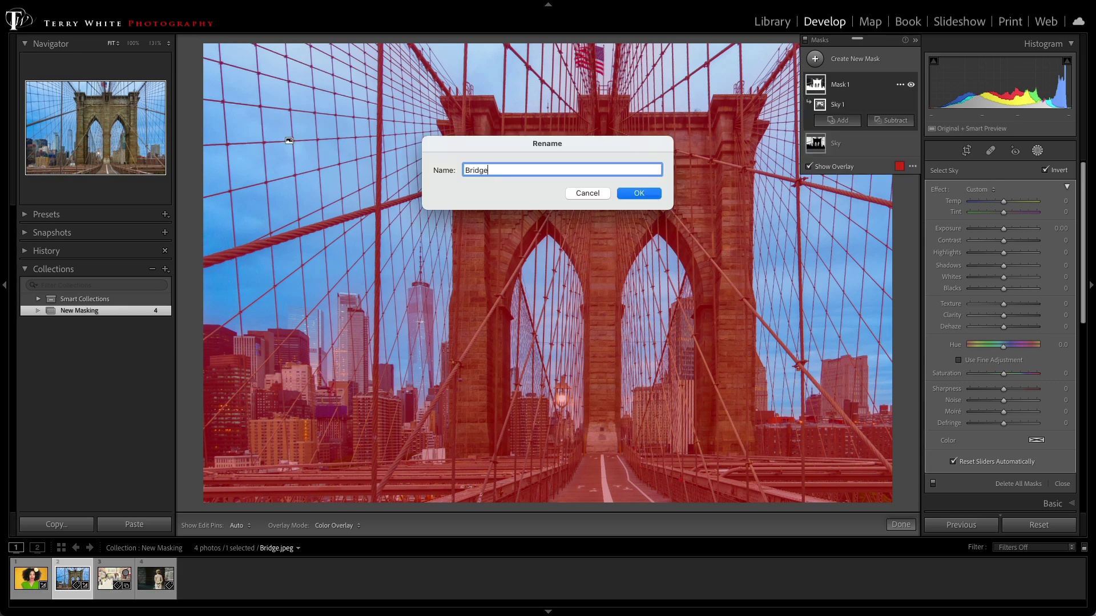
pyautogui.press('Return')
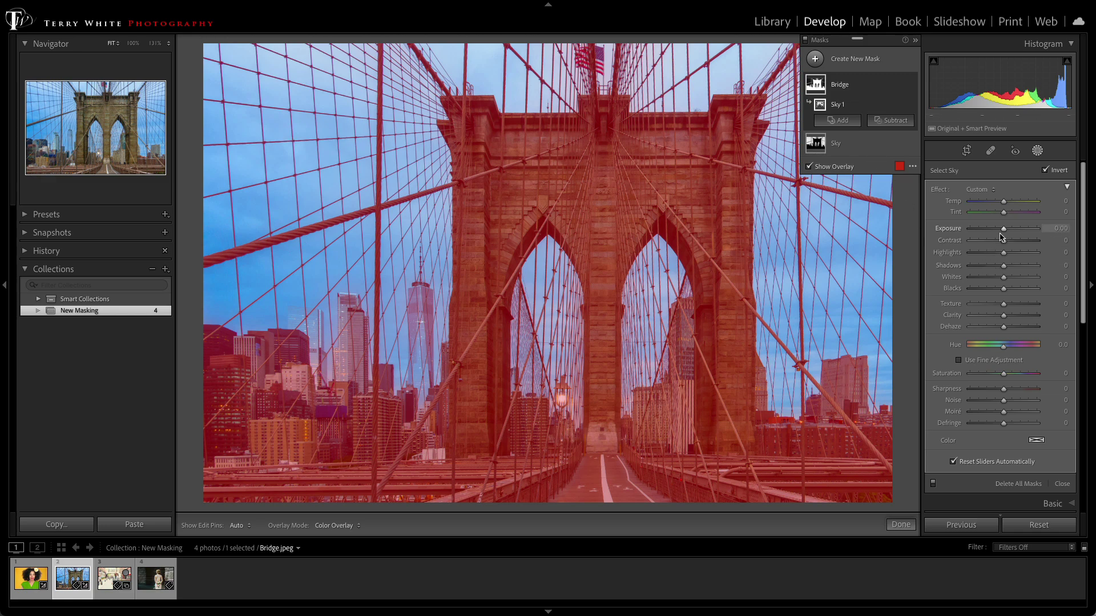
# Raise the Bridge mask's Texture to 41, Clarity to 26 and Saturation to 27
pyautogui.moveTo(1003, 305)
pyautogui.mouseDown()
pyautogui.moveTo(1020, 308)
pyautogui.moveTo(1014, 322)
pyautogui.mouseUp()
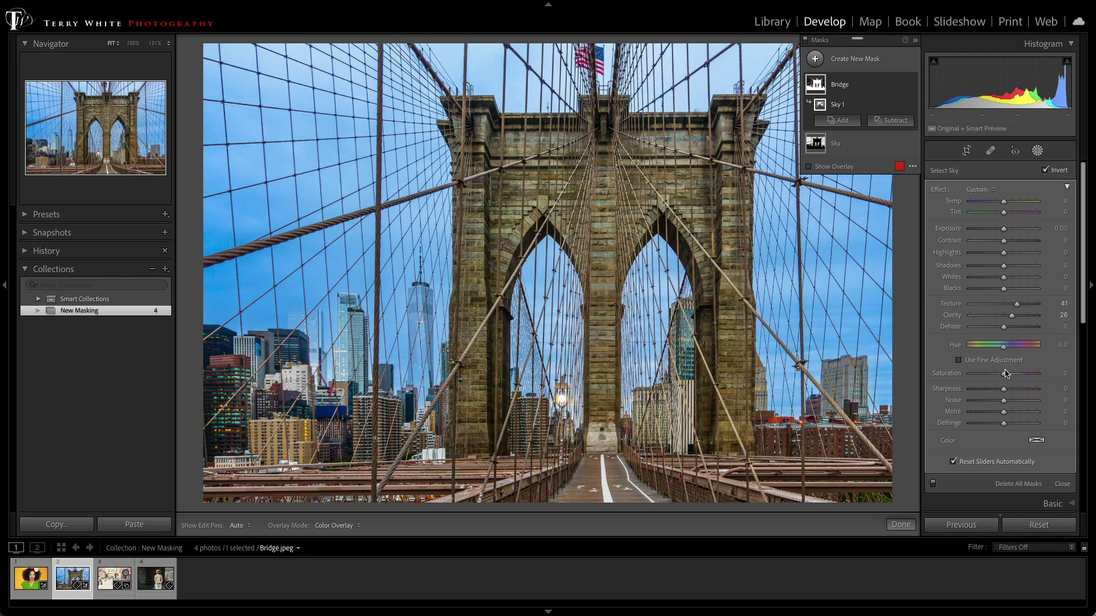
pyautogui.moveTo(1005, 377); pyautogui.dragTo(1019, 377)
# Show the Before/After comparison, hiding the side panels and then restoring them
pyautogui.press('y')
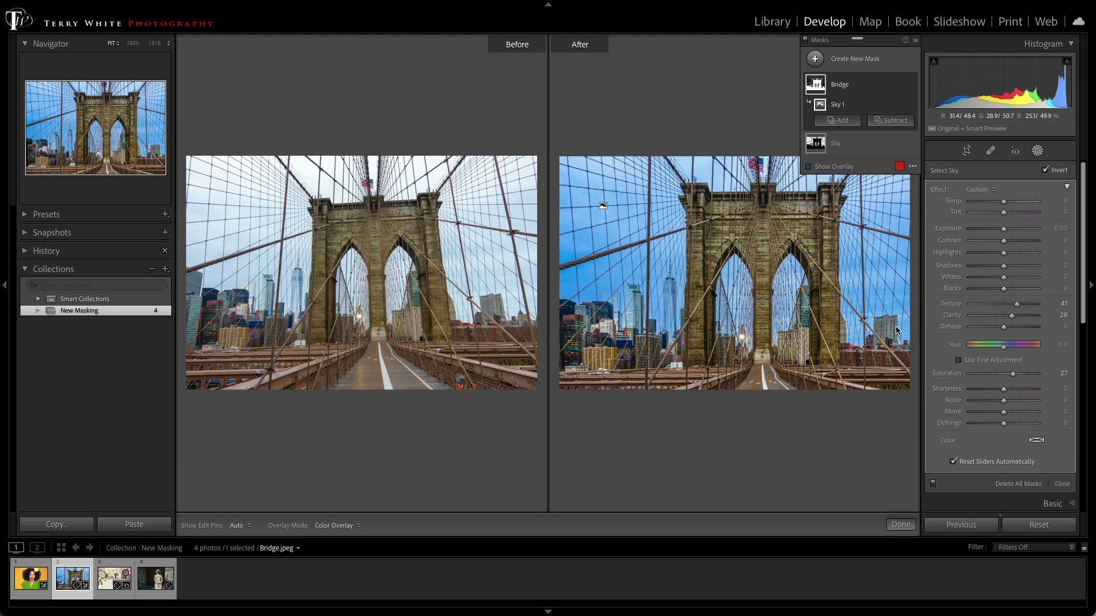
pyautogui.press('Tab')
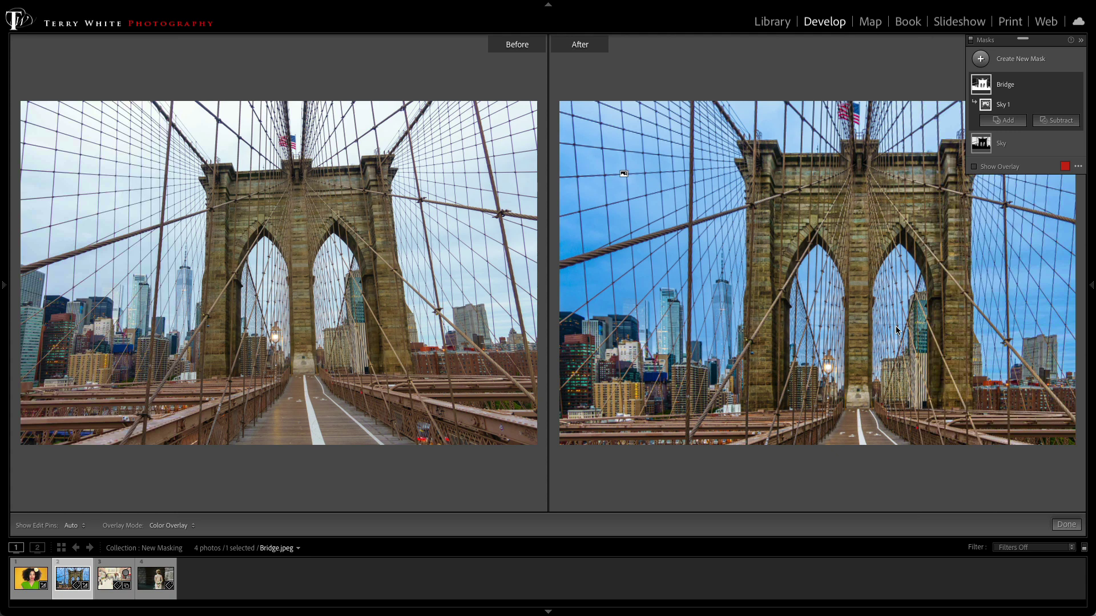
pyautogui.press('Tab')
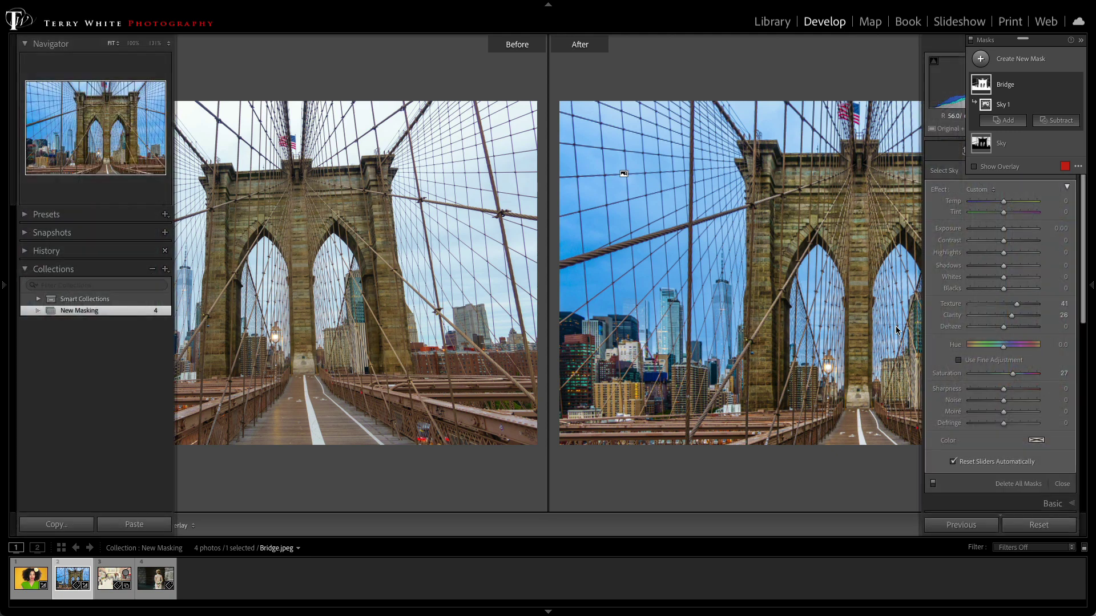
# Return to single view, open the Guy Shopping photo and add a Select Subject mask on the man
pyautogui.press('y')
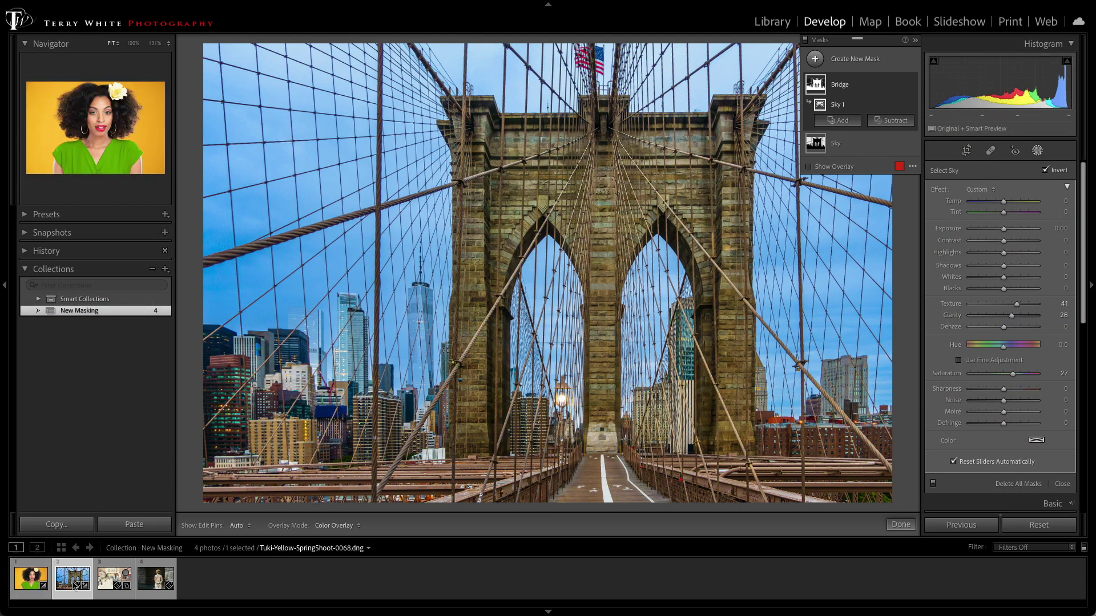
pyautogui.click(107, 581)
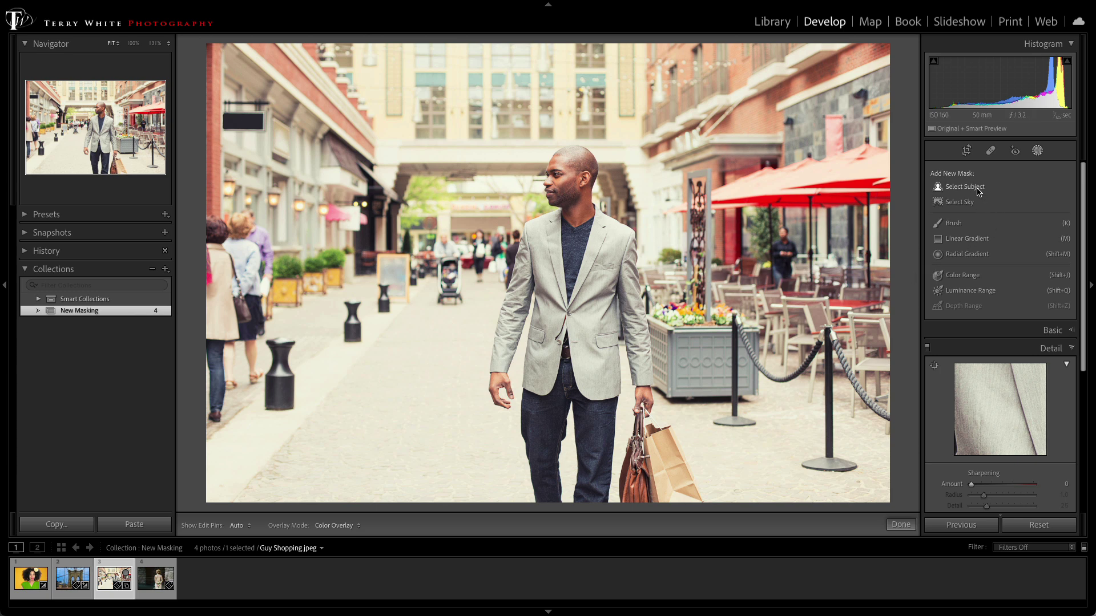
pyautogui.click(978, 193)
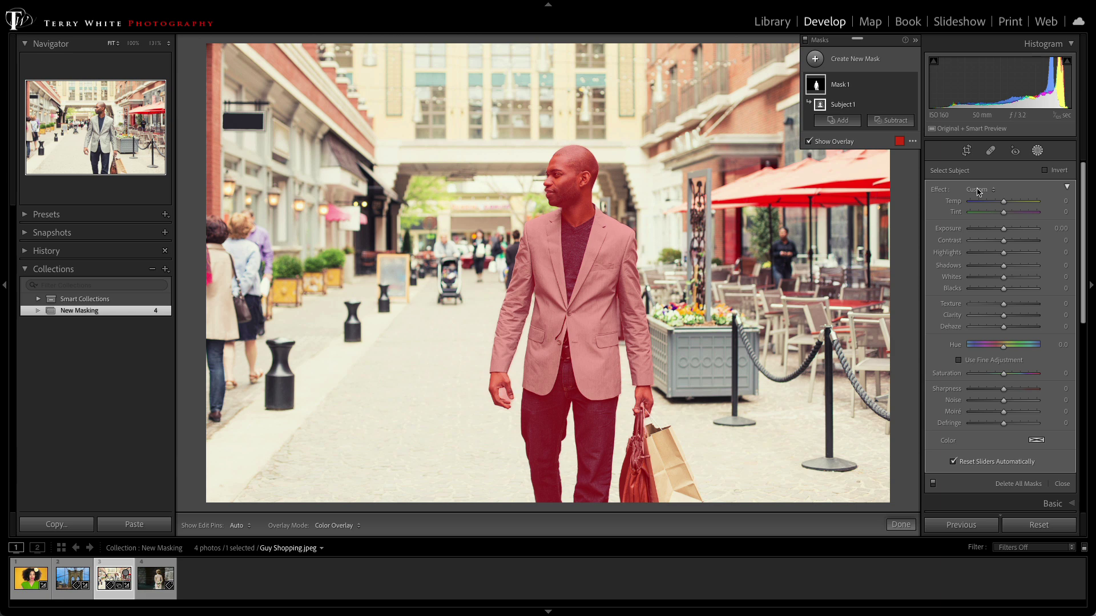
# Invert the subject mask to cover the background and brush the shopping bags out of it
pyautogui.click(1045, 172)
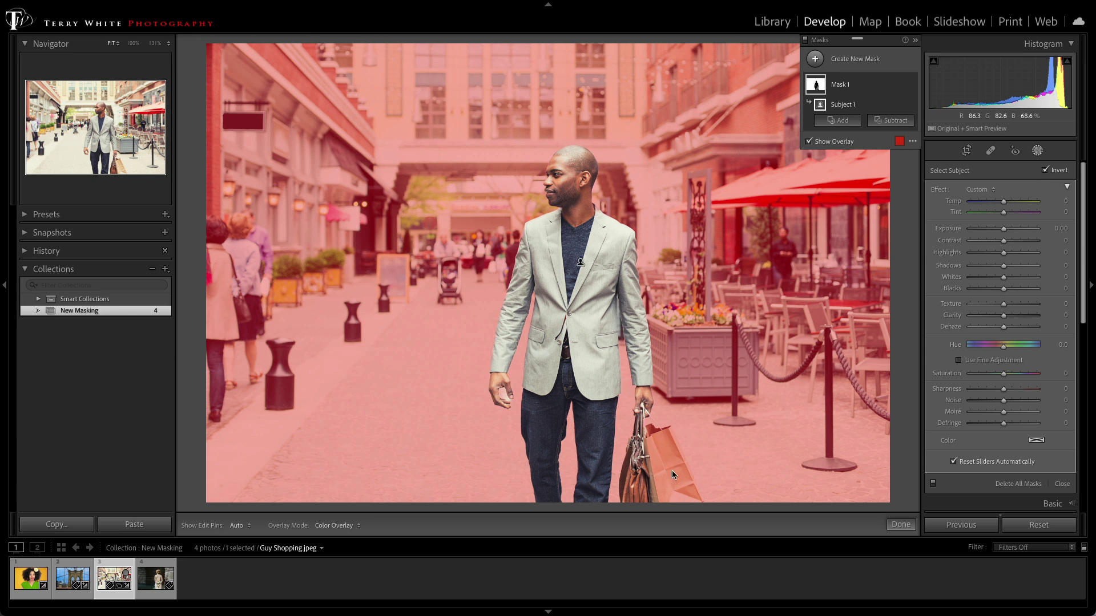
pyautogui.click(895, 121)
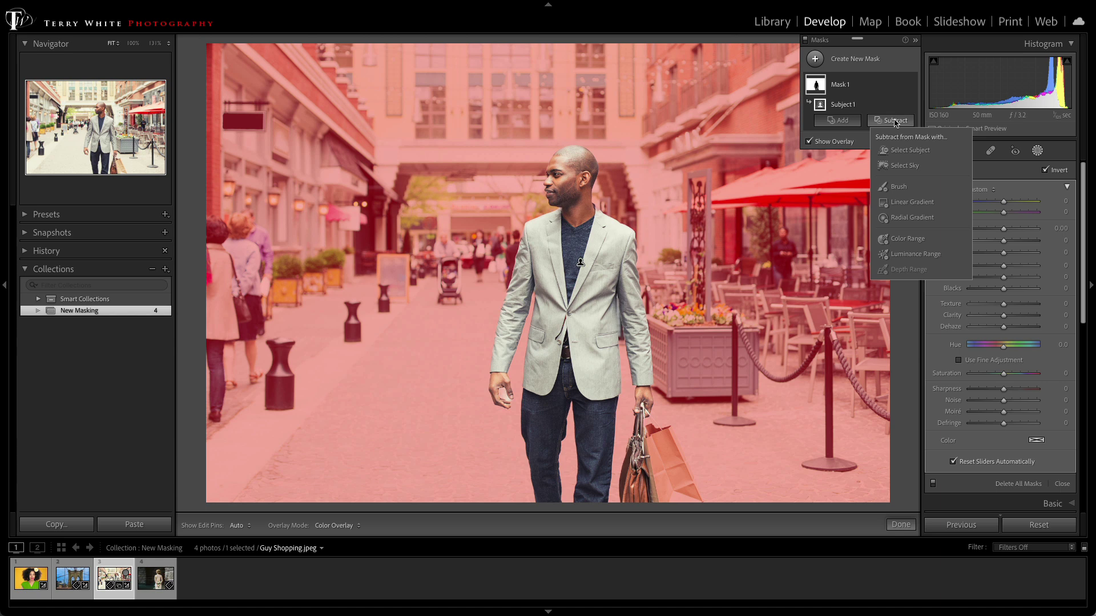
pyautogui.click(898, 187)
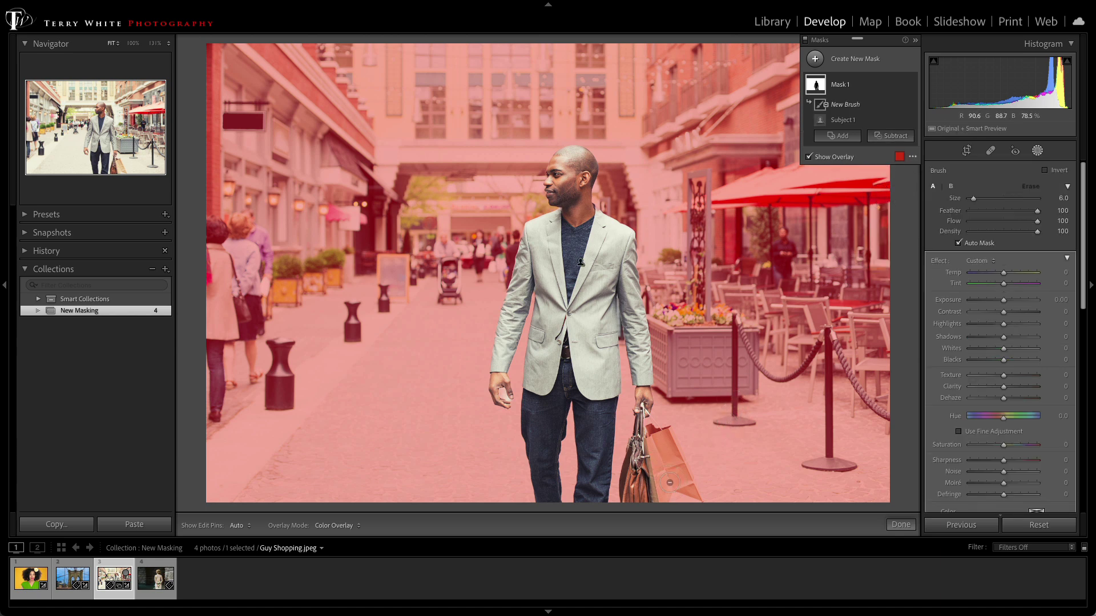
pyautogui.press('h')
pyautogui.moveTo(674, 498)
pyautogui.mouseDown()
pyautogui.moveTo(663, 462)
pyautogui.moveTo(657, 476)
pyautogui.moveTo(683, 502)
pyautogui.moveTo(663, 451)
pyautogui.moveTo(679, 470)
pyautogui.moveTo(688, 494)
pyautogui.moveTo(651, 434)
pyautogui.moveTo(643, 464)
pyautogui.moveTo(665, 434)
pyautogui.moveTo(695, 503)
pyautogui.mouseUp()
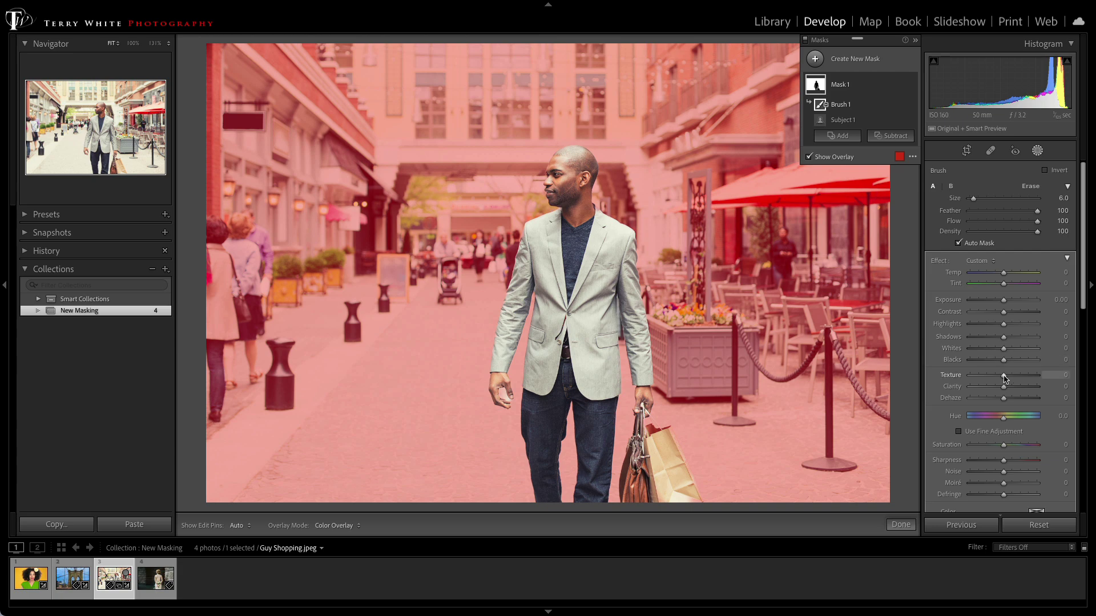
# Give the market background mask Dehaze 62 and Exposure -0.82, then switch to the Bride photo
pyautogui.press('o')
pyautogui.moveTo(1004, 398); pyautogui.dragTo(1025, 401)
pyautogui.moveTo(1004, 301); pyautogui.dragTo(998, 308)
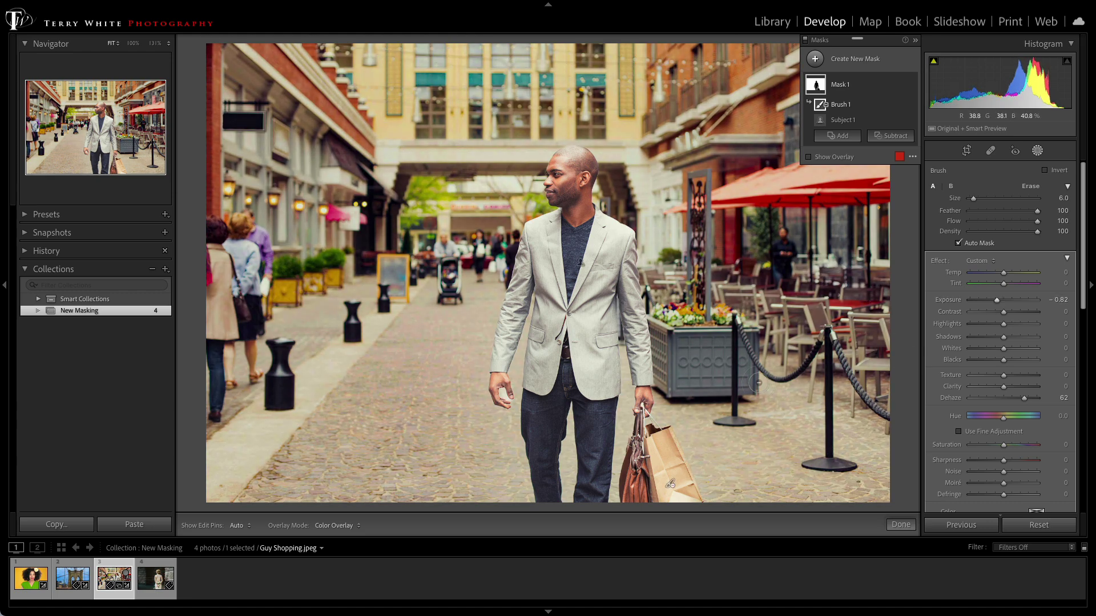
pyautogui.click(151, 592)
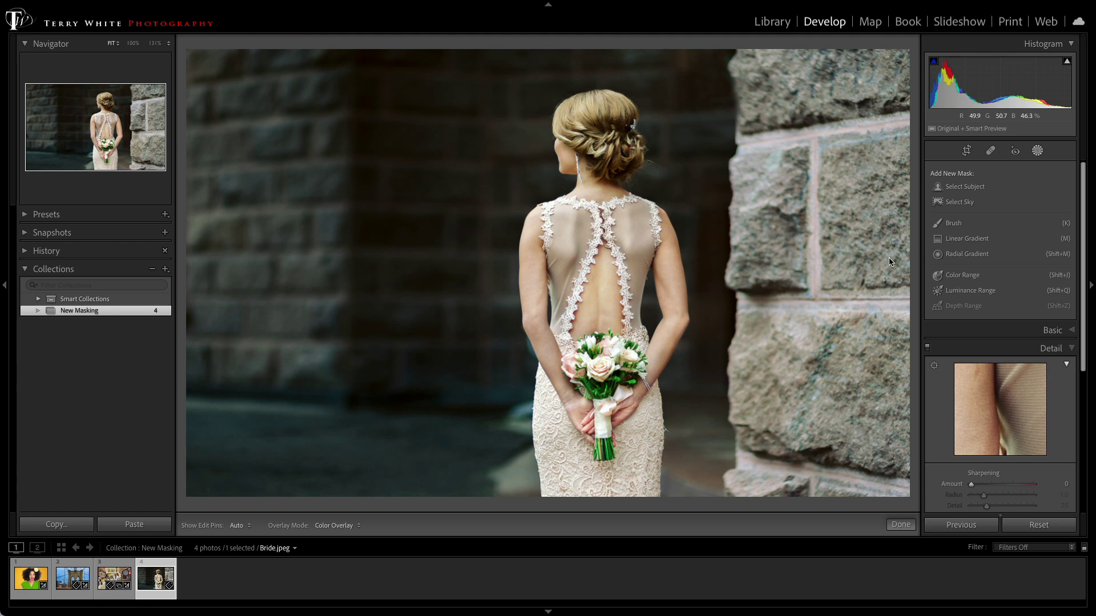
# Add a new Linear Gradient mask to the Bride photo
pyautogui.click(964, 240)
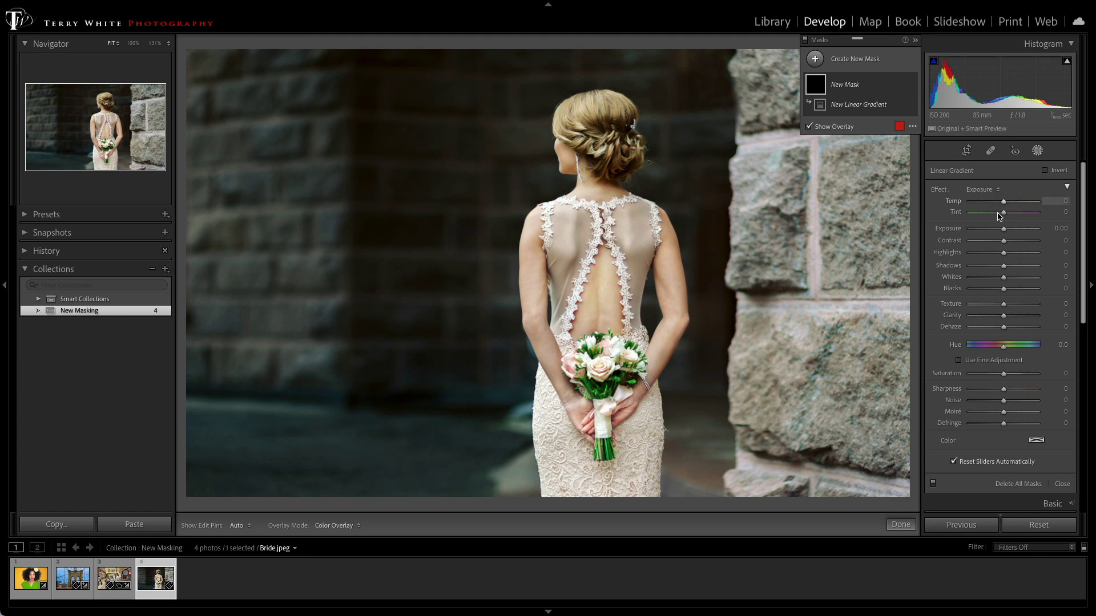
# Drag a linear gradient in from the right edge over the wall, darkening it to about -3.30 exposure
pyautogui.moveTo(1003, 229); pyautogui.dragTo(989, 233)
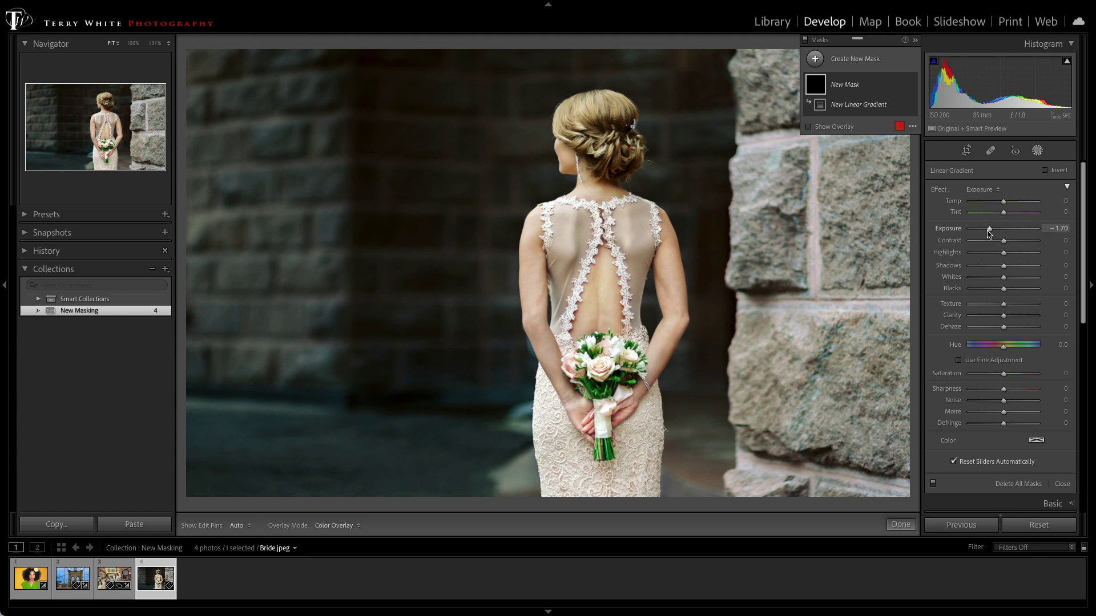
pyautogui.moveTo(906, 250); pyautogui.dragTo(345, 250)
pyautogui.click(981, 234)
pyautogui.moveTo(979, 231); pyautogui.dragTo(976, 235)
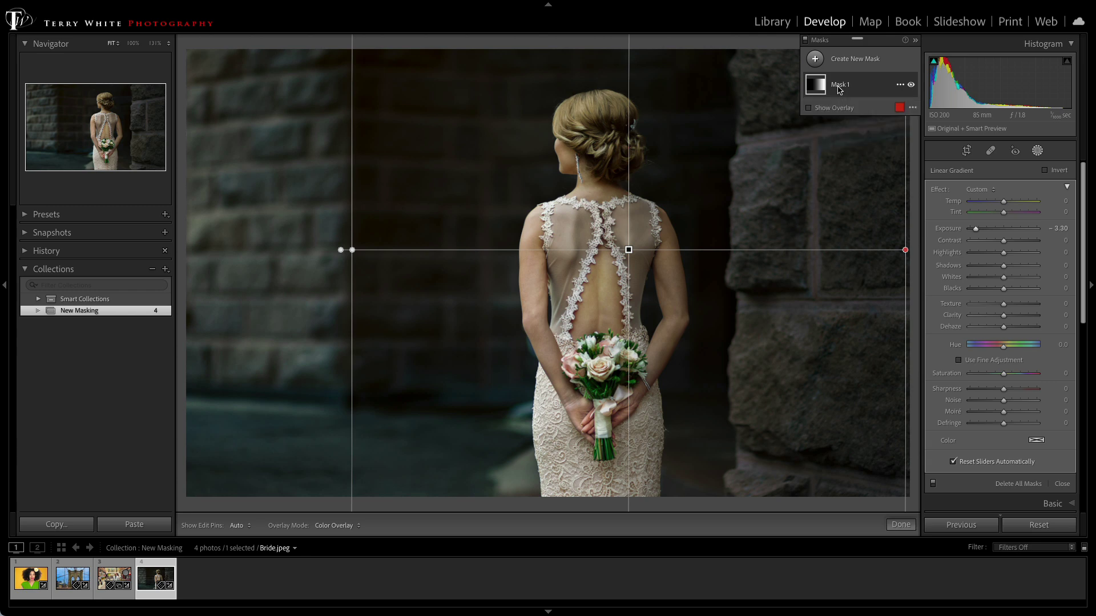
# Rename the gradient mask to 'Wall'
pyautogui.doubleClick(840, 85)
pyautogui.write('Wall')
pyautogui.press('Return')
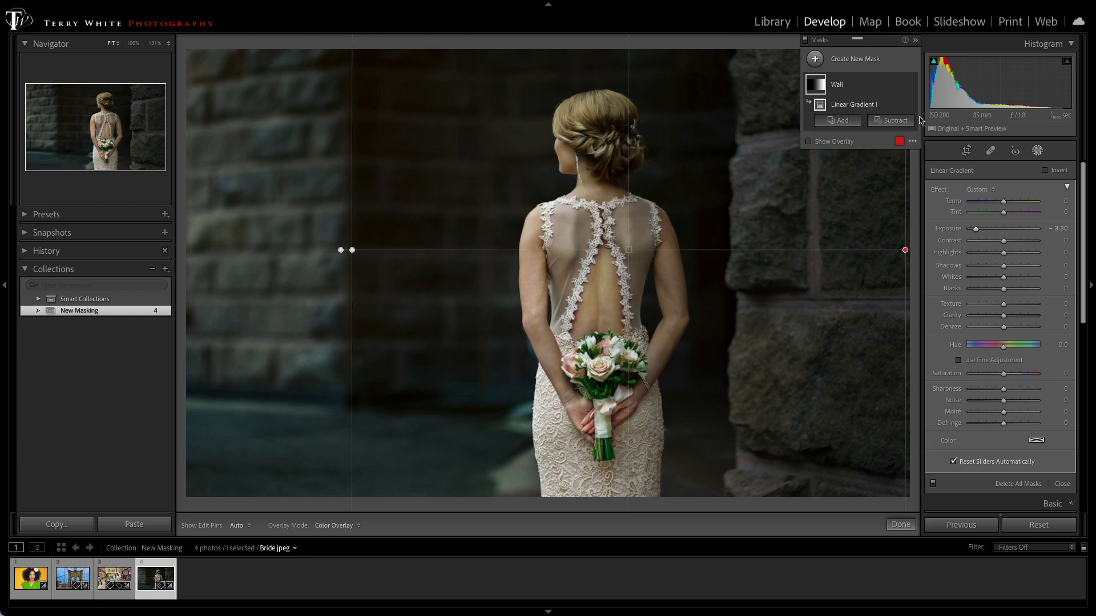
# Subtract a Select Subject selection from the Wall mask to exclude the bride
pyautogui.click(895, 120)
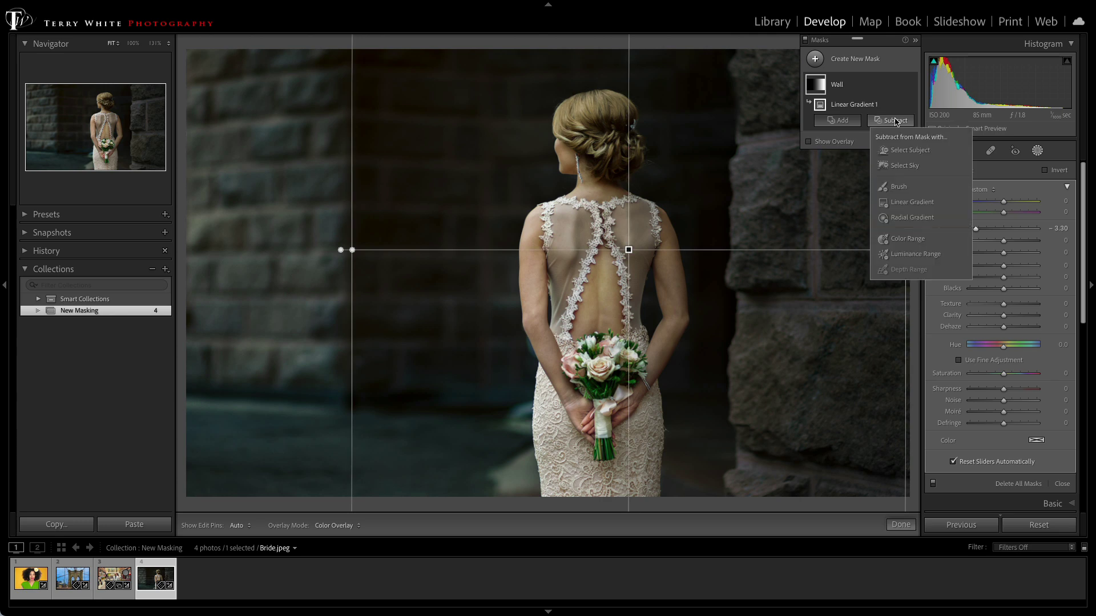
pyautogui.click(895, 151)
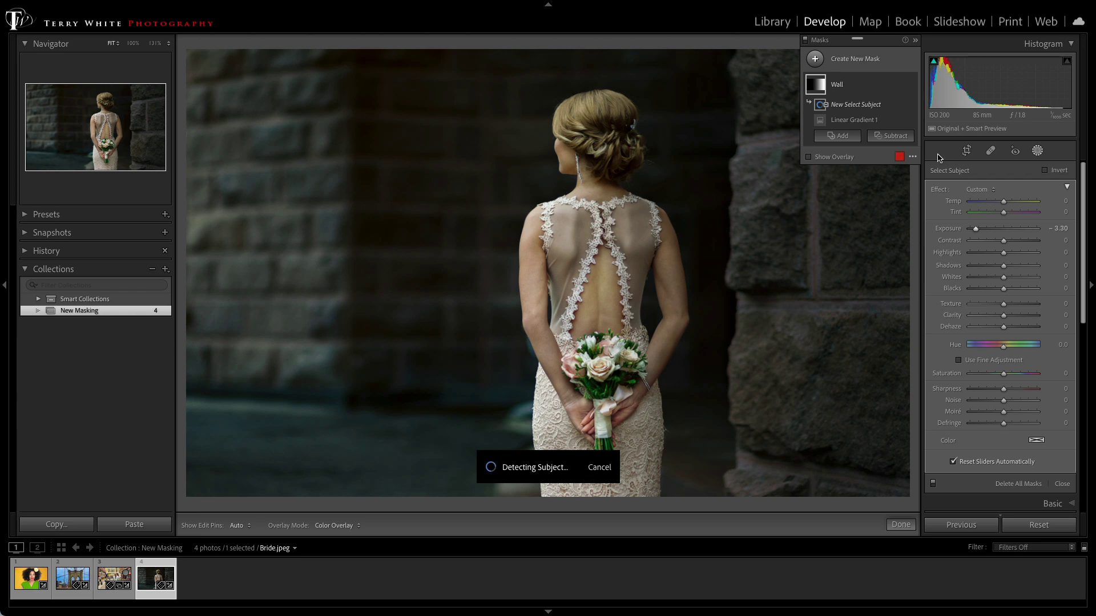